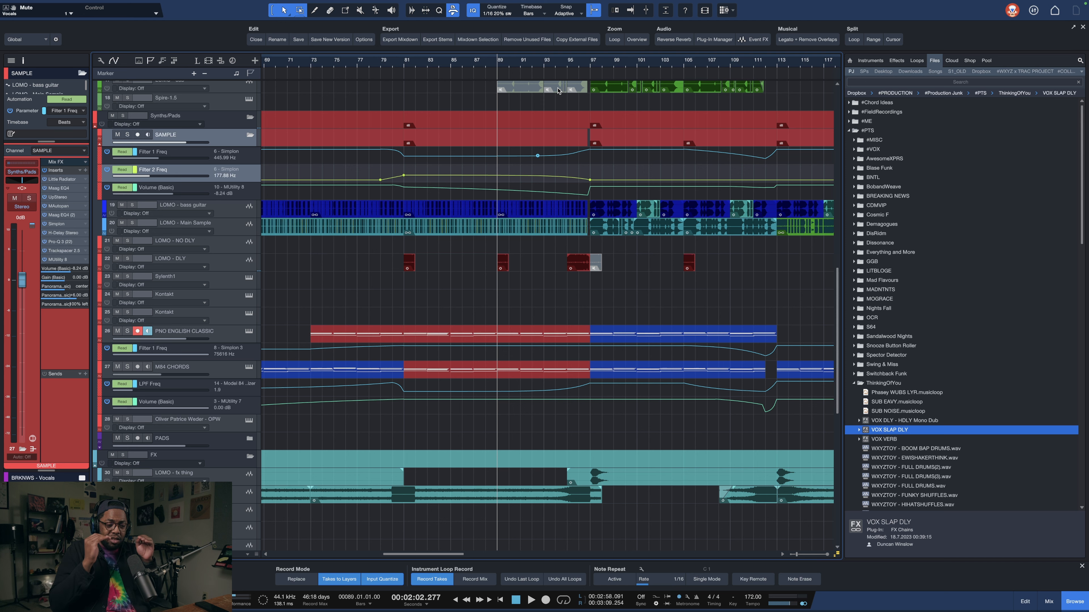
# Step: Play the arrangement from bar 89 through the transition at bar 97 and past bar 100
pyautogui.press('space')
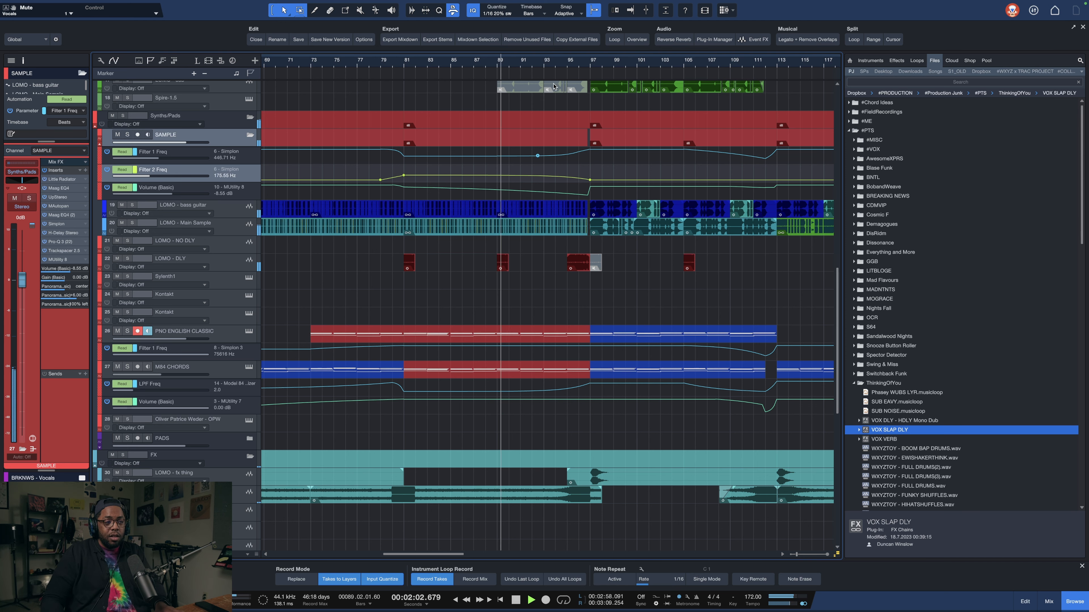
pyautogui.moveTo(566, 64); pyautogui.dragTo(566, 73)
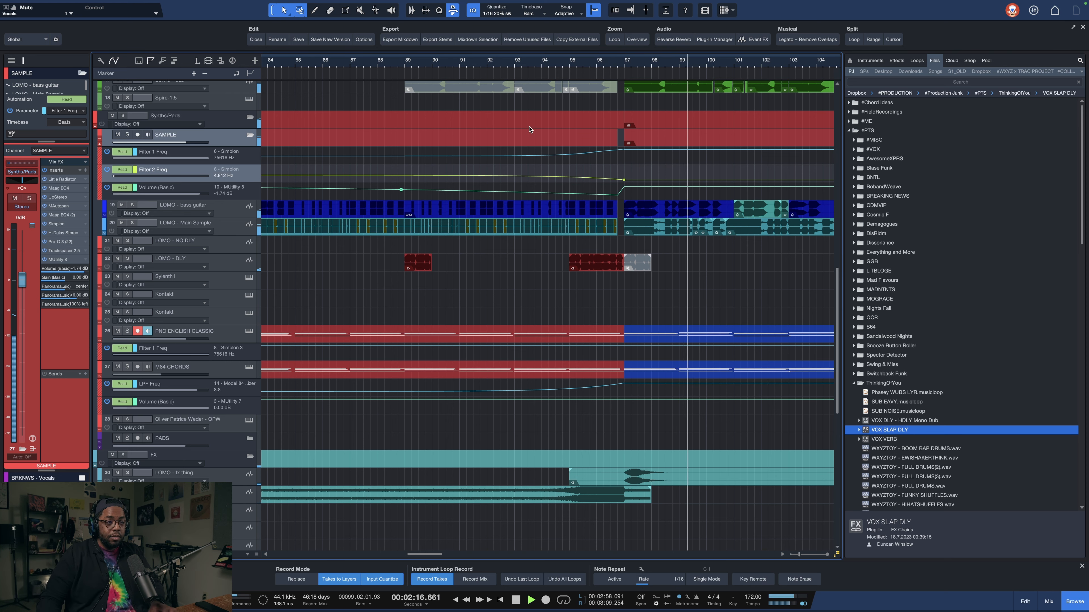
pyautogui.scroll(-2, 647, 62)
pyautogui.scroll(-3, 647, 62)
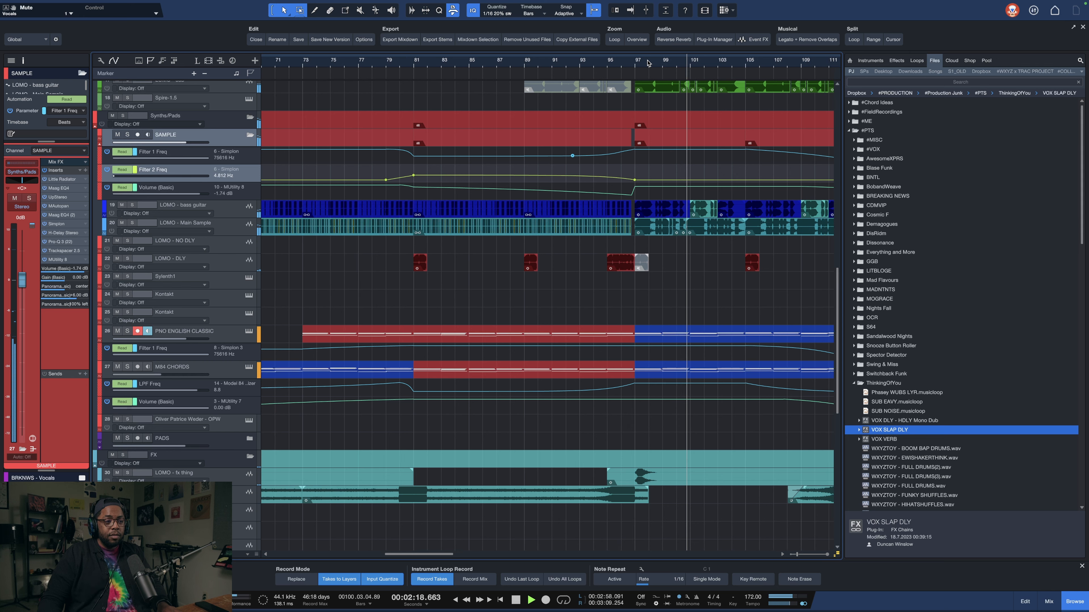
pyautogui.press('space')
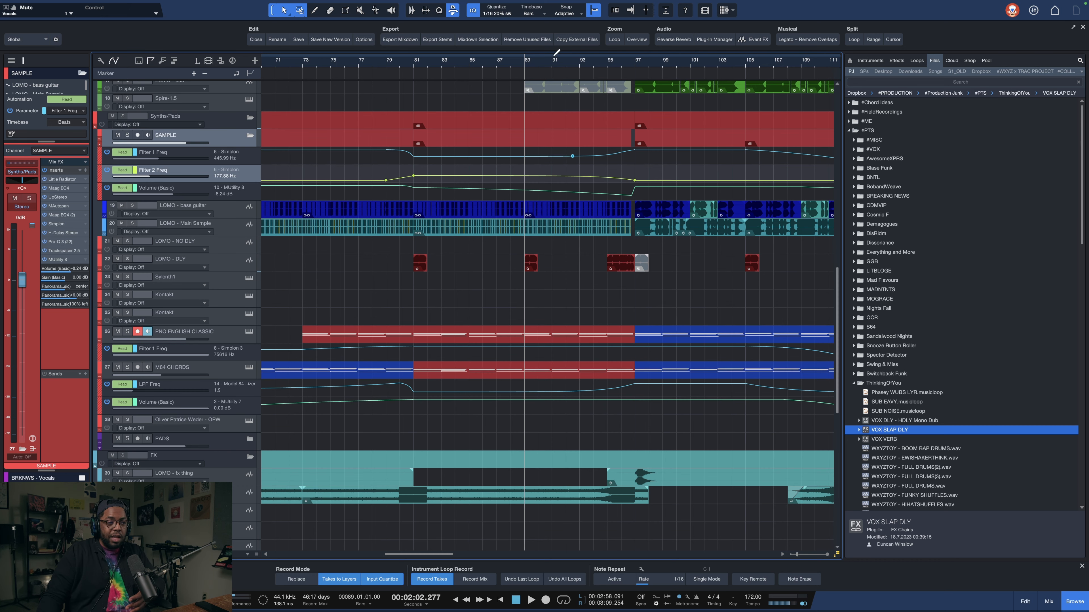
# Step: Examine the arrangement around the breakdown, from the drum and bass tracks down to the FX and vocal tracks
pyautogui.scroll(-5, 555, 61)
pyautogui.scroll(-5, 586, 209)
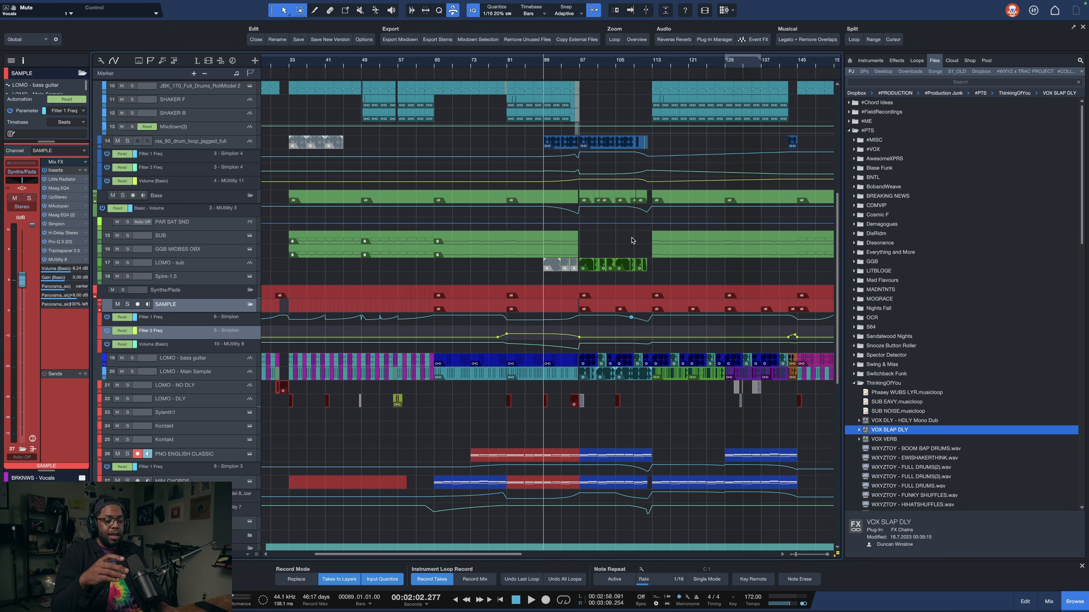
pyautogui.moveTo(605, 74); pyautogui.dragTo(613, 64)
pyautogui.scroll(-3, 466, 228)
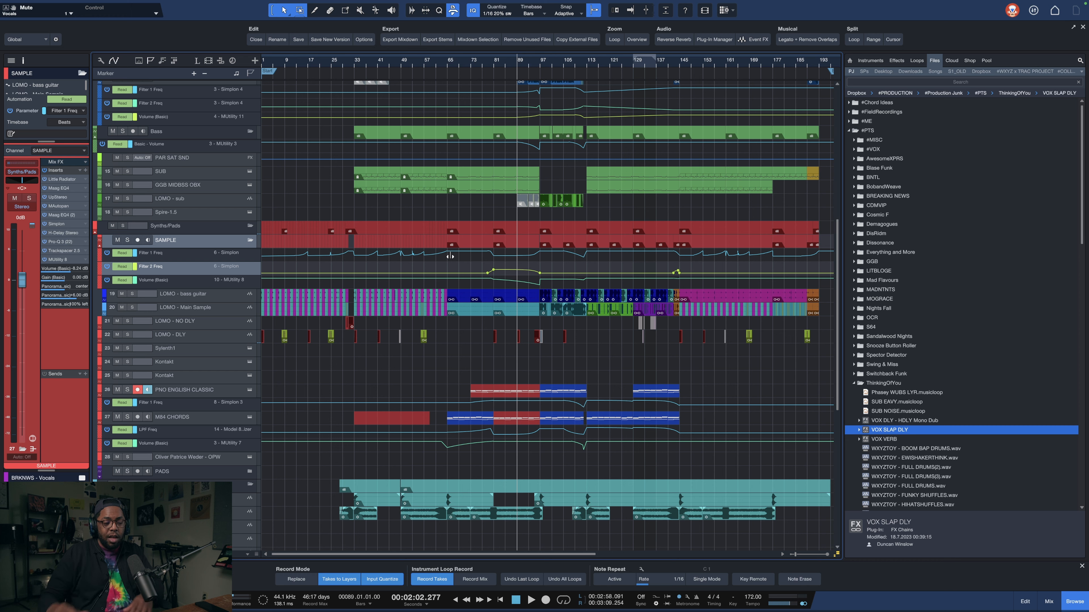
pyautogui.scroll(-10, 318, 383)
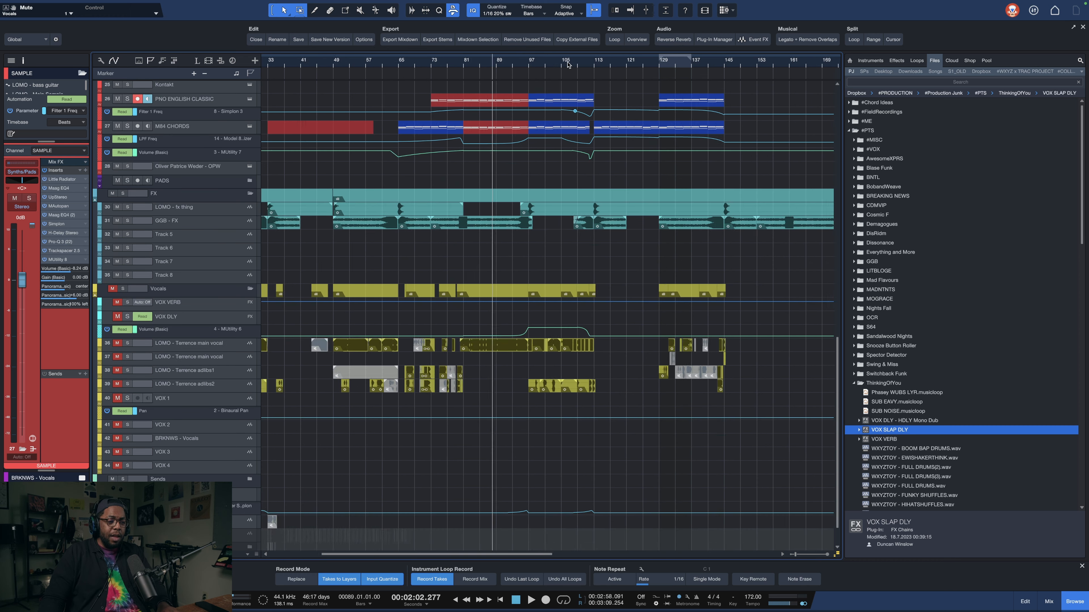
pyautogui.scroll(3, 291, 301)
pyautogui.scroll(-3, 550, 63)
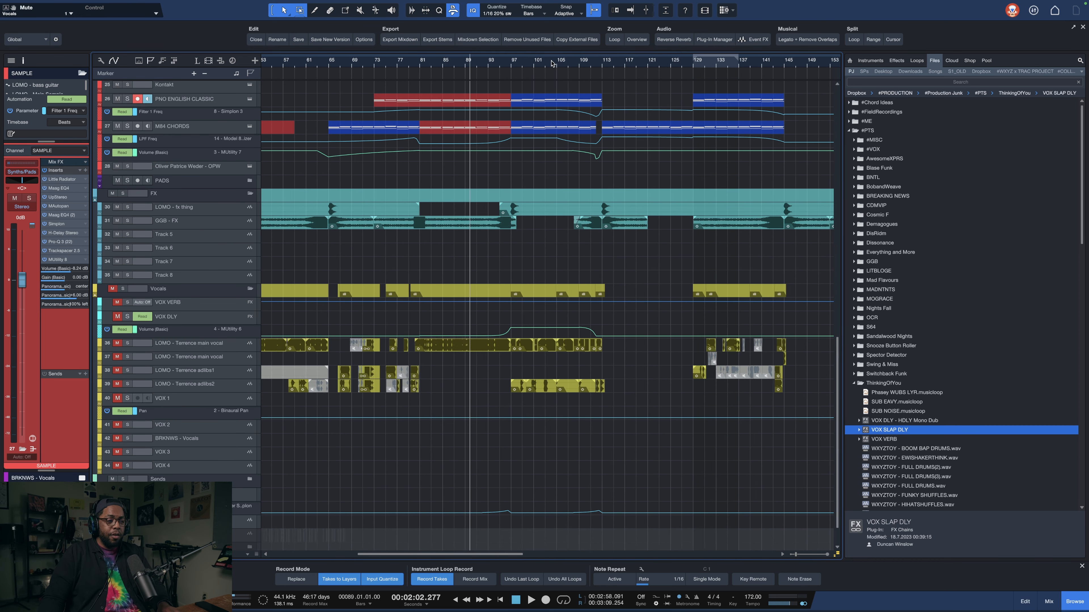
# Step: Solo the SAMPLE folder track and the Vocals folder
pyautogui.scroll(5, 458, 63)
pyautogui.click(386, 63)
pyautogui.scroll(3, 301, 203)
pyautogui.scroll(4, 305, 224)
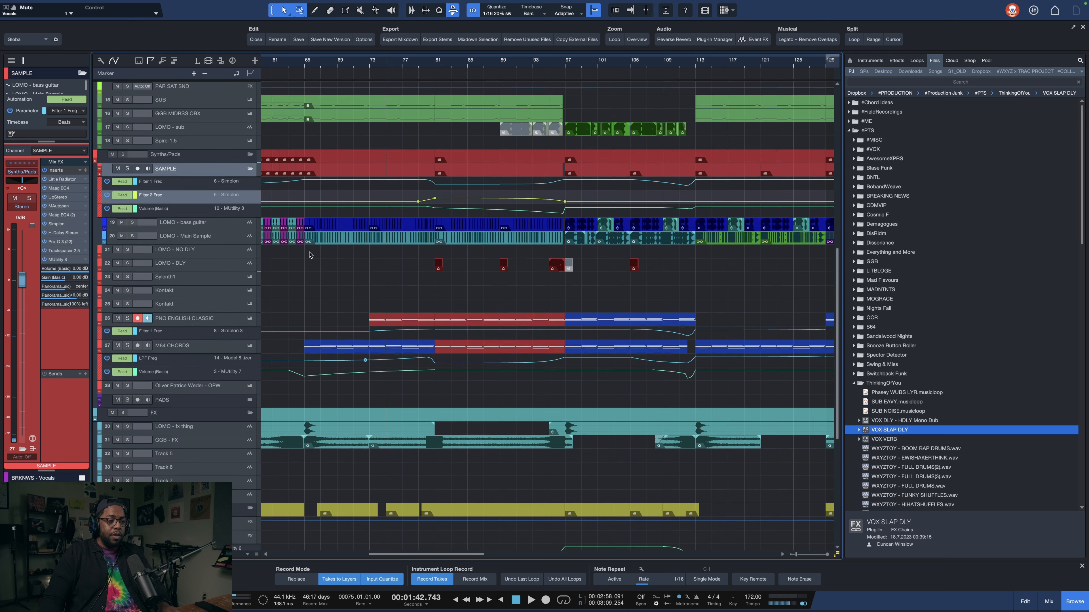
pyautogui.click(127, 168)
pyautogui.scroll(-2, 307, 247)
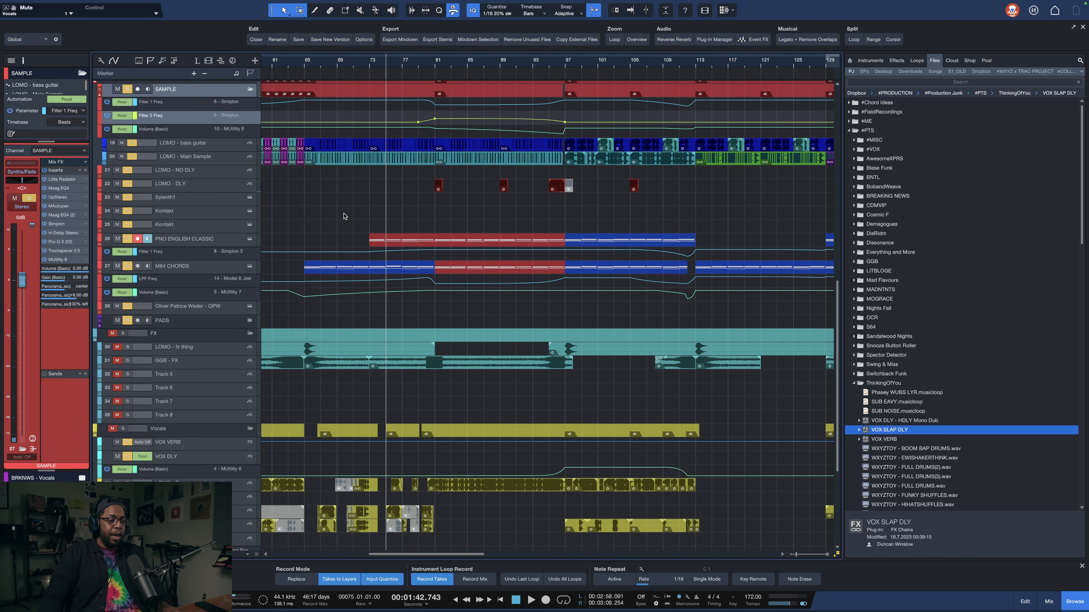
pyautogui.click(123, 446)
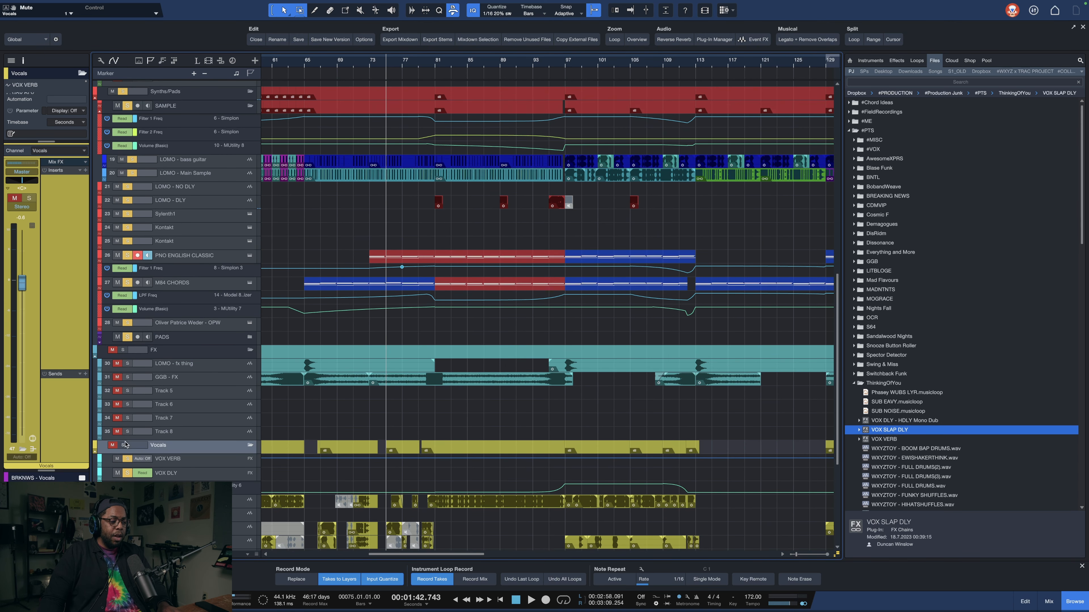
pyautogui.scroll(2, 399, 64)
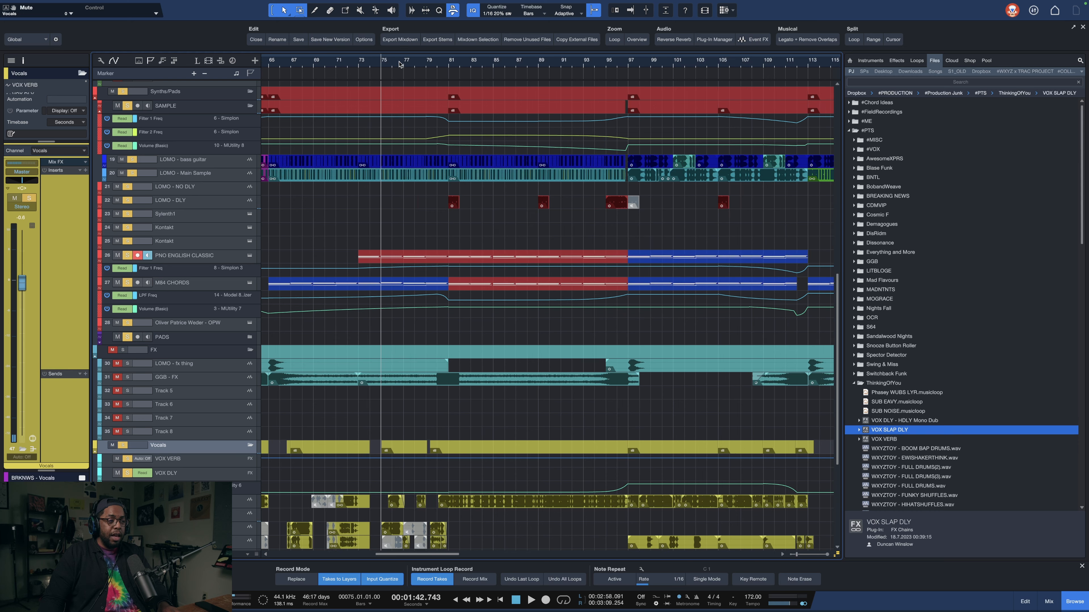
# Step: Play the soloed sample and vocal tracks from bar 73 past the section change at bar 81
pyautogui.click(360, 65)
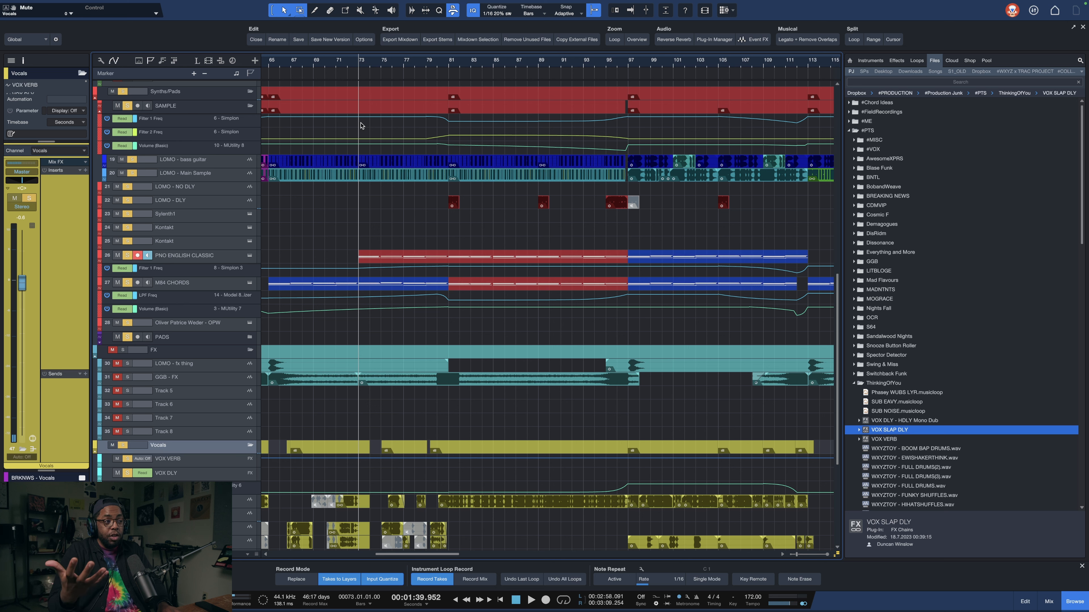
pyautogui.press('space')
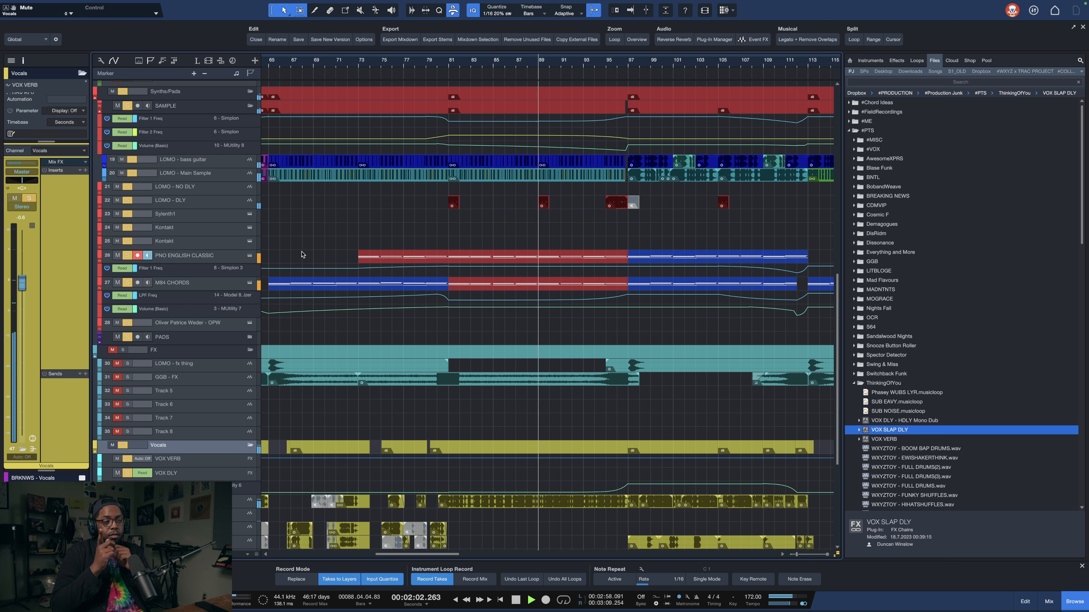
pyautogui.press('space')
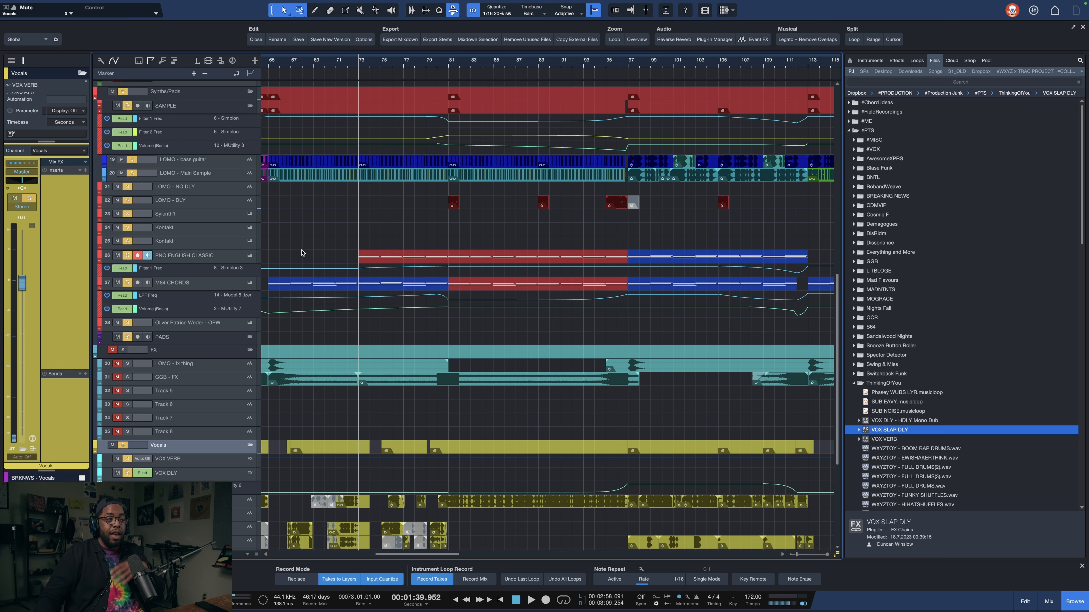
# Step: Enlarge the LPF Freq and Volume (Basic) automation lanes of M84 CHORDS and solo that track in place of SAMPLE
pyautogui.click(225, 289)
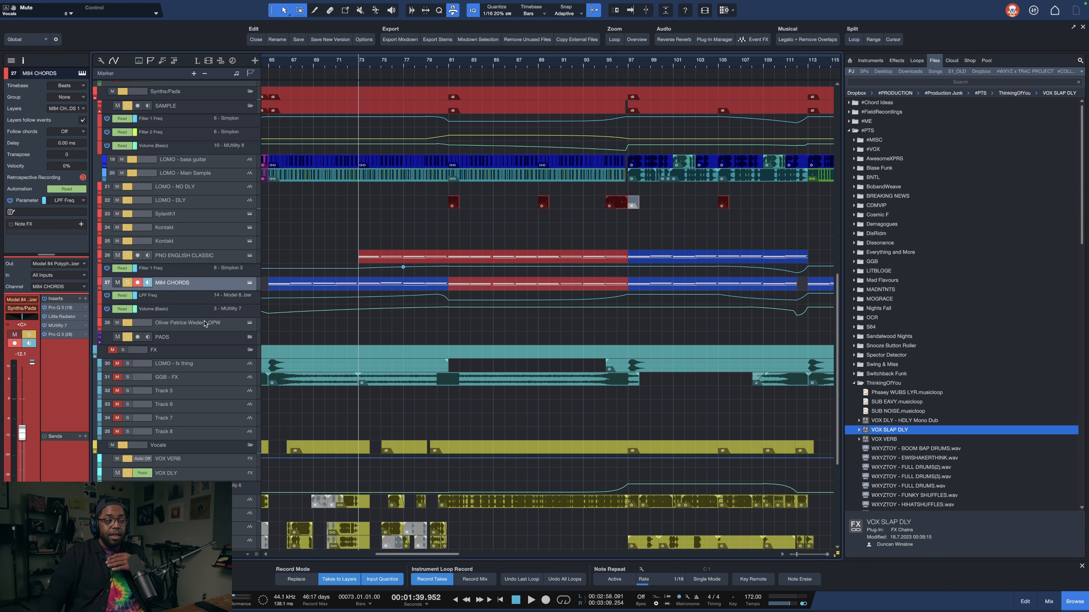
pyautogui.moveTo(211, 319)
pyautogui.mouseDown()
pyautogui.moveTo(215, 307)
pyautogui.moveTo(206, 325)
pyautogui.mouseUp()
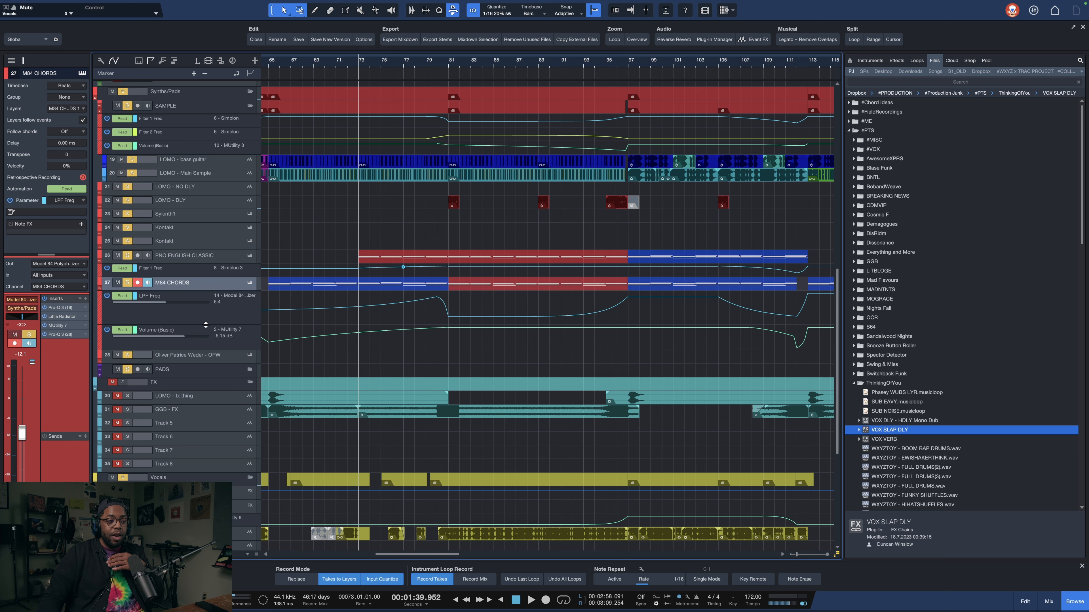
pyautogui.keyDown('super'); pyautogui.click(126, 282); pyautogui.keyUp('super')
# Step: Play the M84 CHORDS track with the vocals from bar 77 to hear the low-pass filter automation around bar 81
pyautogui.click(419, 64)
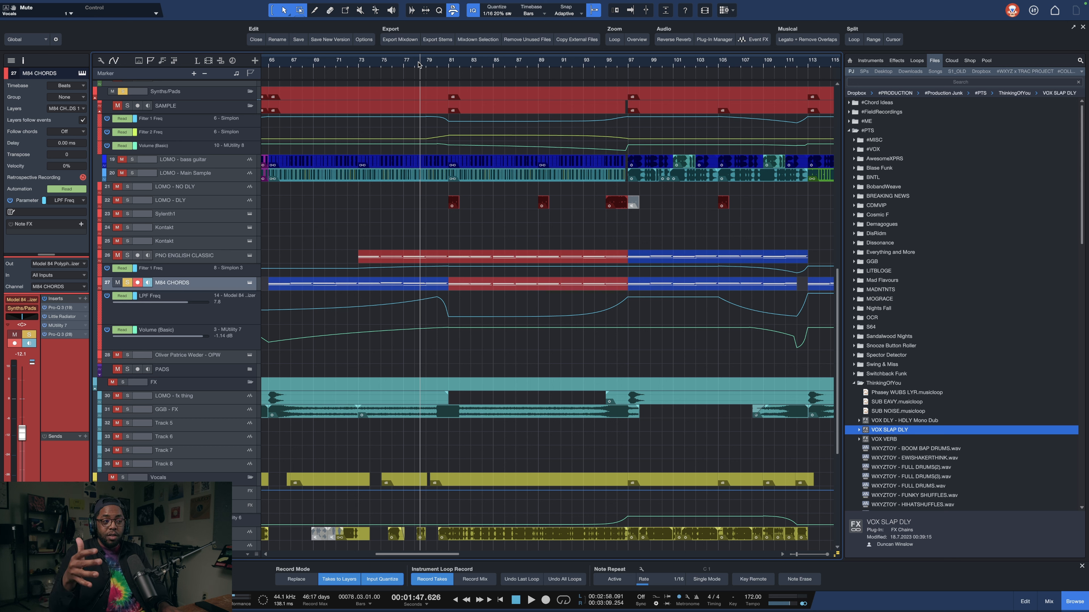
pyautogui.click(403, 65)
pyautogui.press('space')
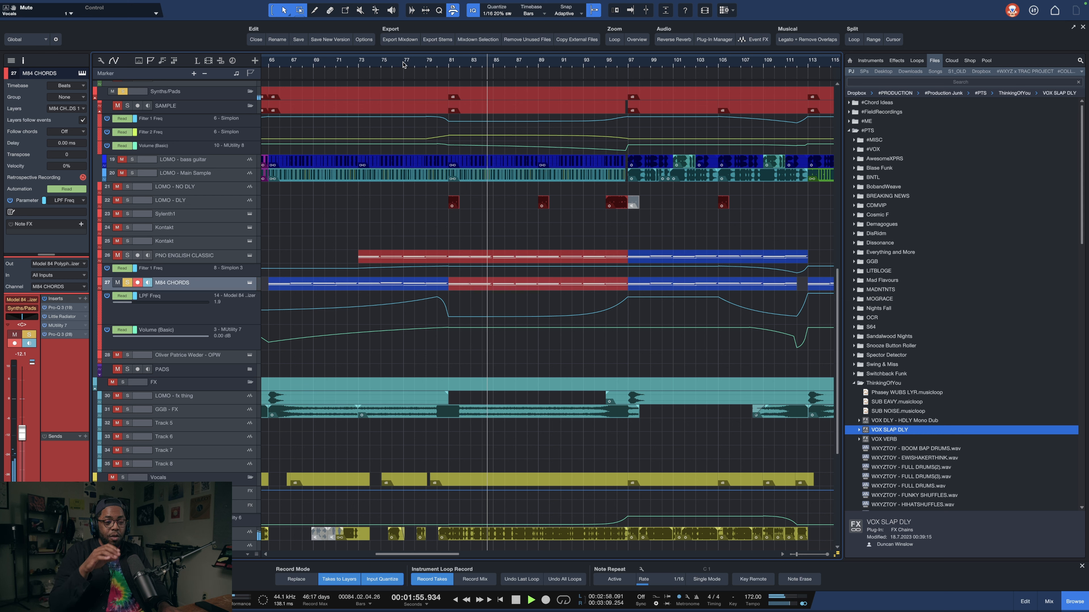
pyautogui.click(403, 64)
pyautogui.press('space')
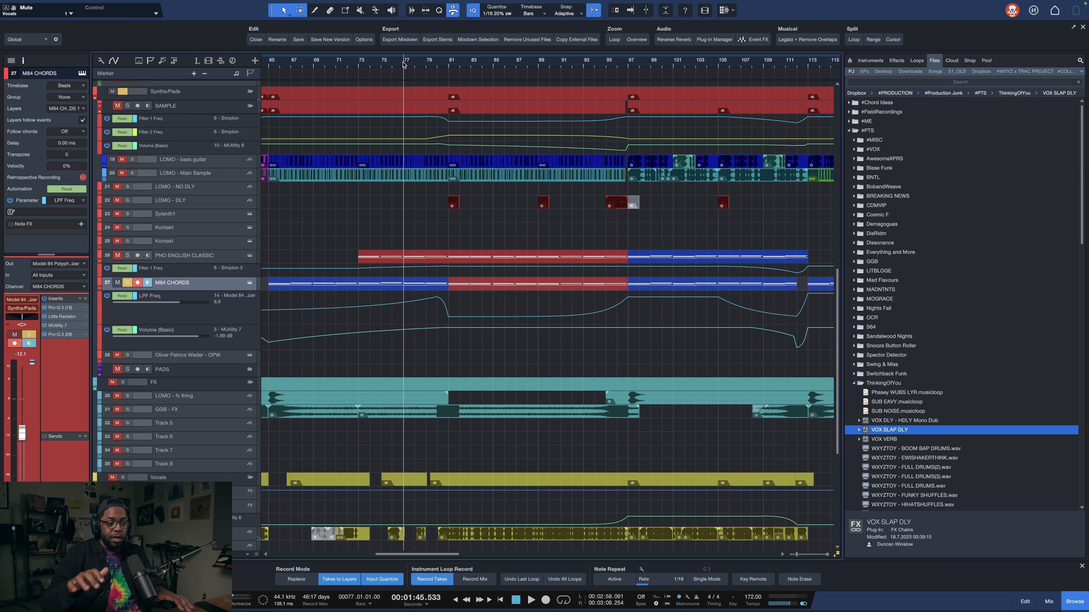
# Step: Solo the SAMPLE track as well and play from just before bar 80 through the change at bar 97
pyautogui.click(128, 106)
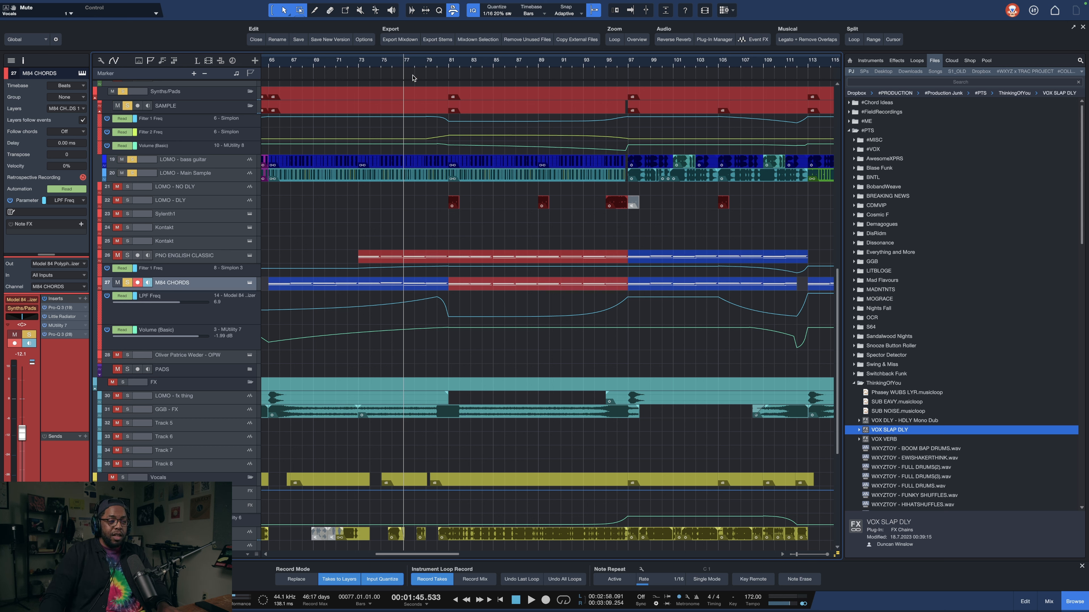
pyautogui.click(433, 61)
pyautogui.press('space')
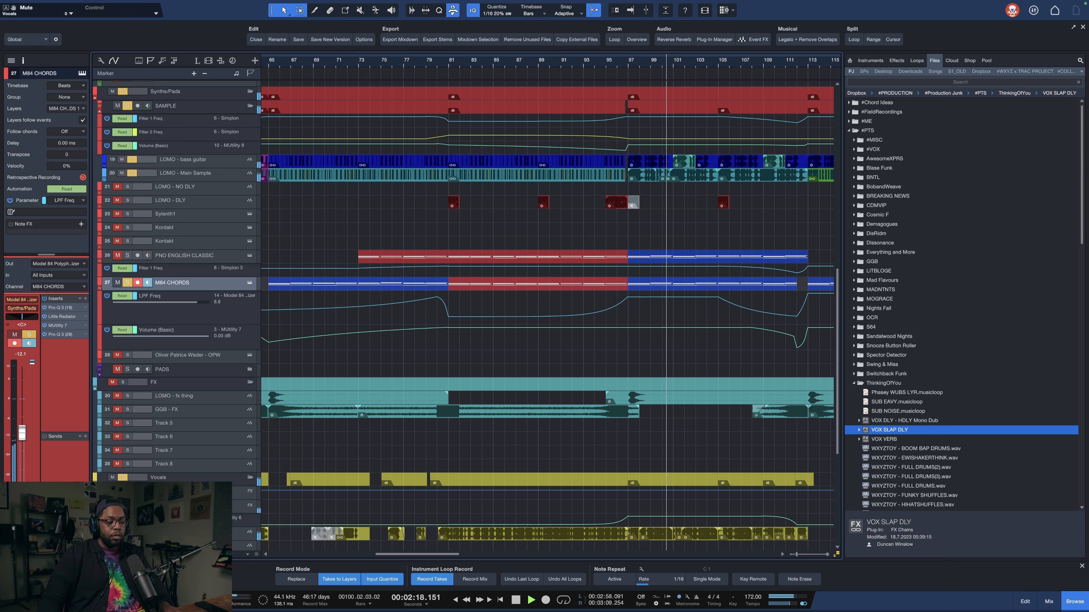
pyautogui.press('space')
# Step: Enlarge the Volume (Basic) automation lane of the VOX DLY track and select that track
pyautogui.scroll(-3, 660, 122)
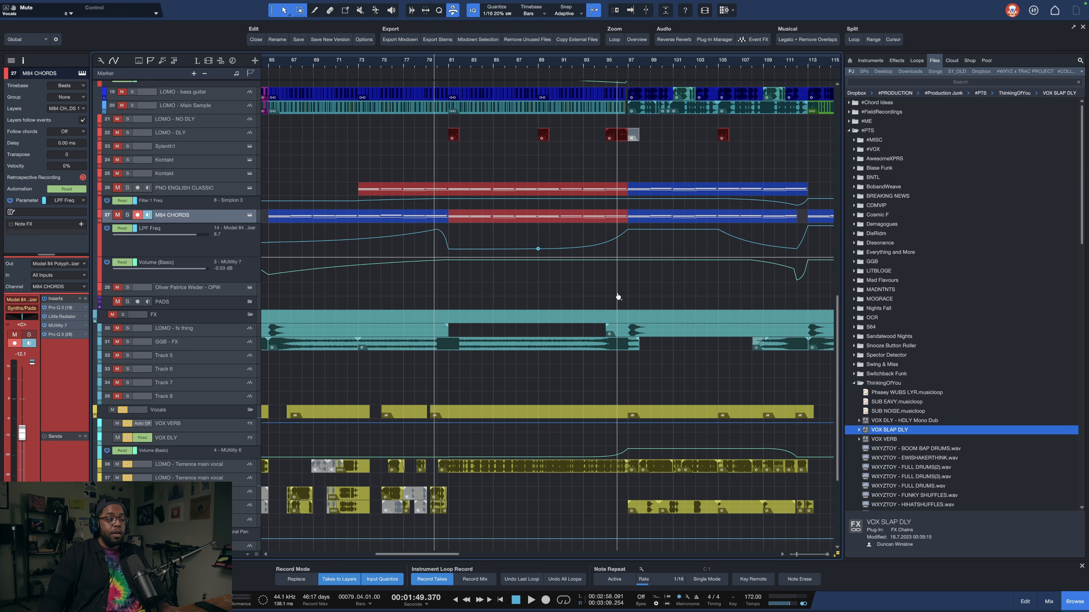
pyautogui.scroll(2, 616, 63)
pyautogui.scroll(1, 616, 63)
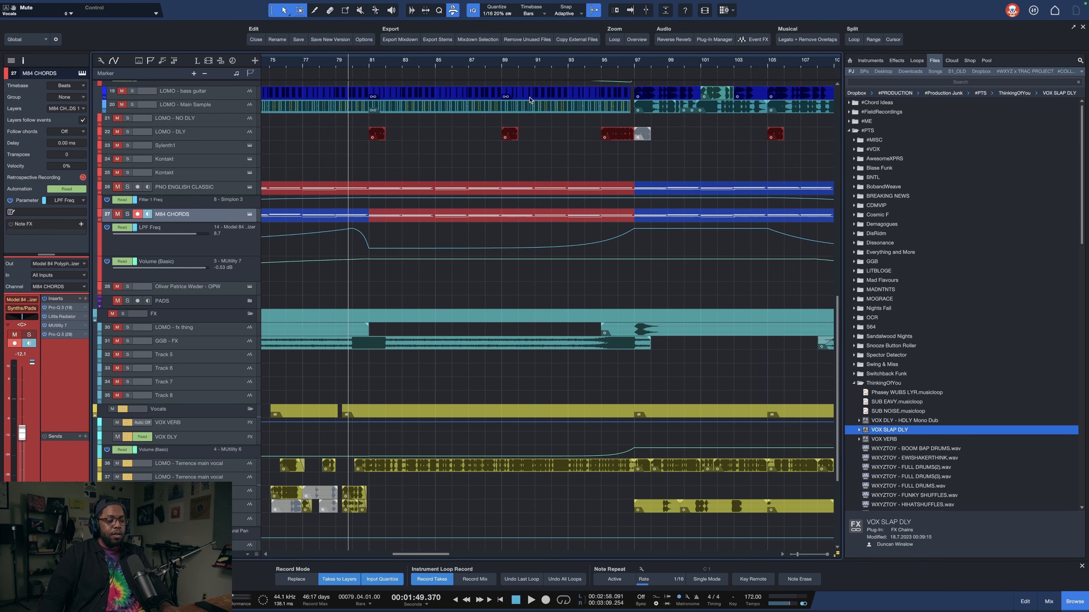
pyautogui.click(236, 460)
pyautogui.click(218, 443)
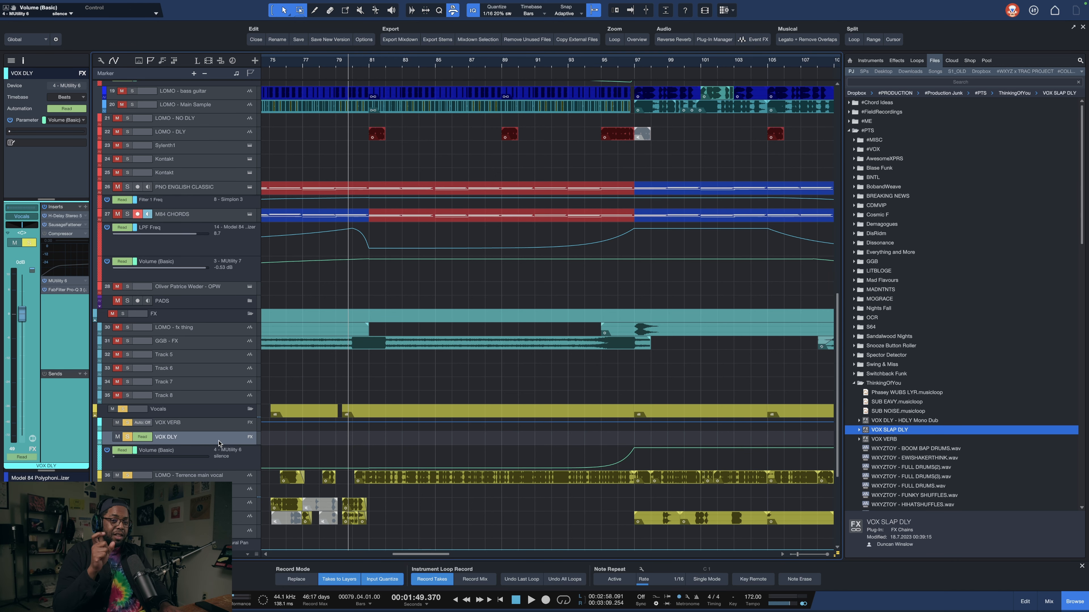
# Step: Play the soloed vocals from just before bar 93 to hear the VOX DLY volume rise into bar 97
pyautogui.moveTo(564, 61); pyautogui.dragTo(377, 63)
pyautogui.click(377, 63)
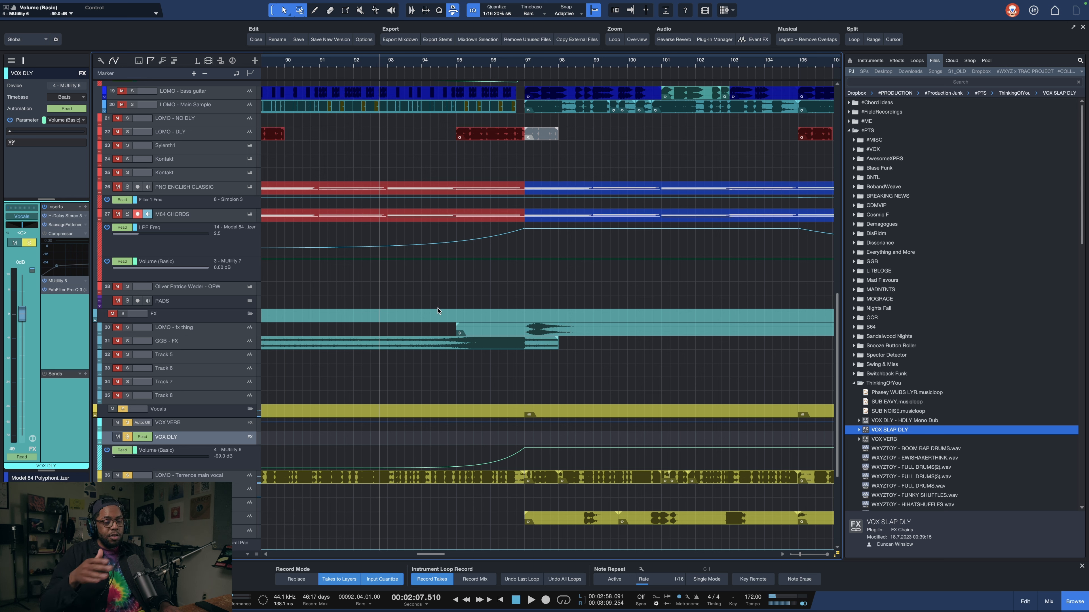
pyautogui.press('space')
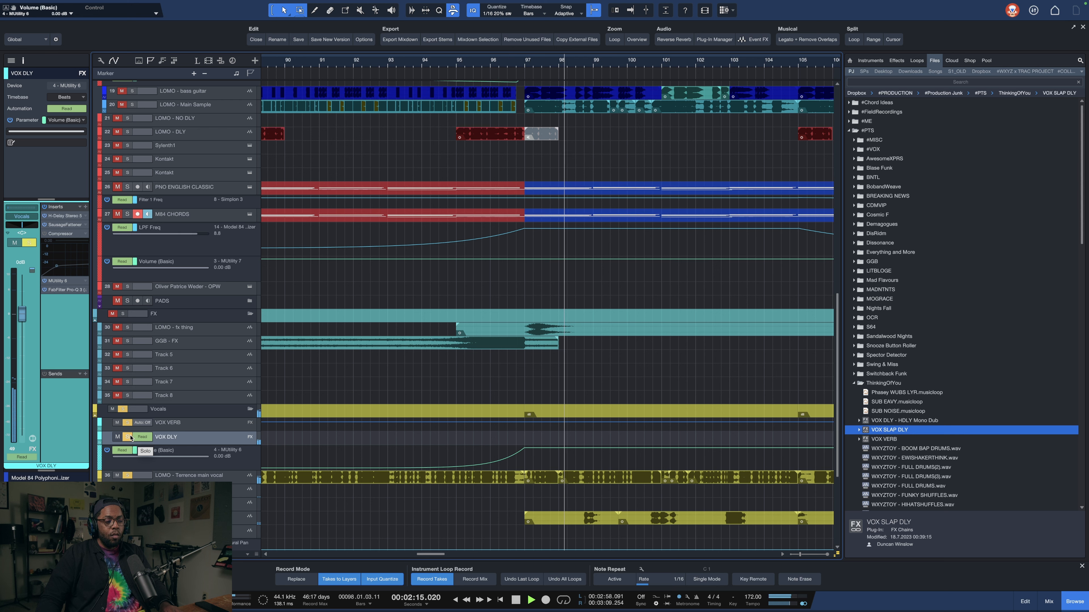
pyautogui.press('space')
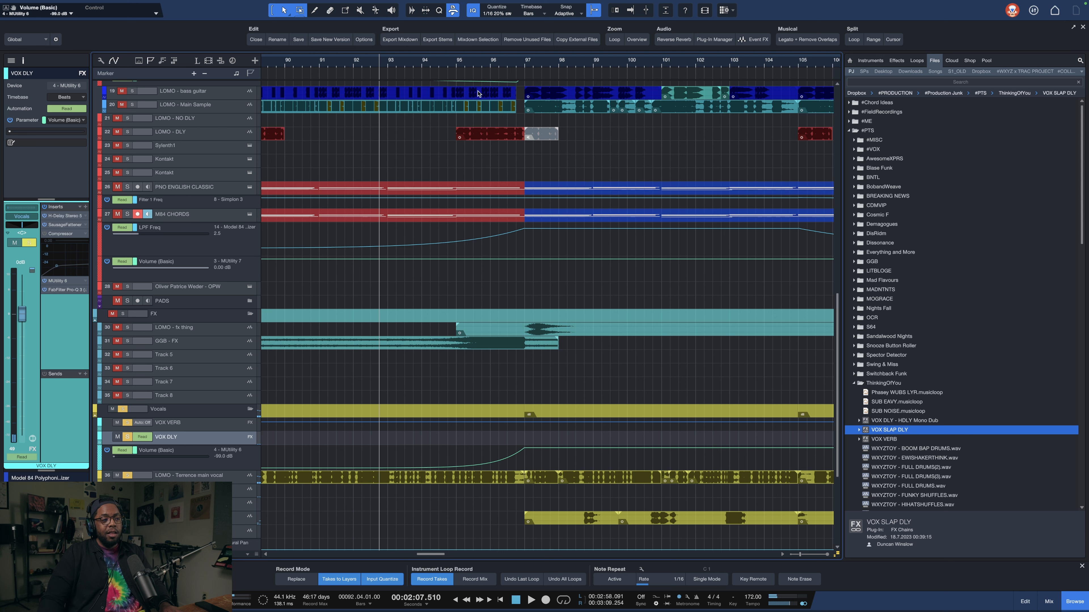
# Step: Replay the soloed vocals and delay from just before bar 92, skipping ahead to about bar 100
pyautogui.click(524, 65)
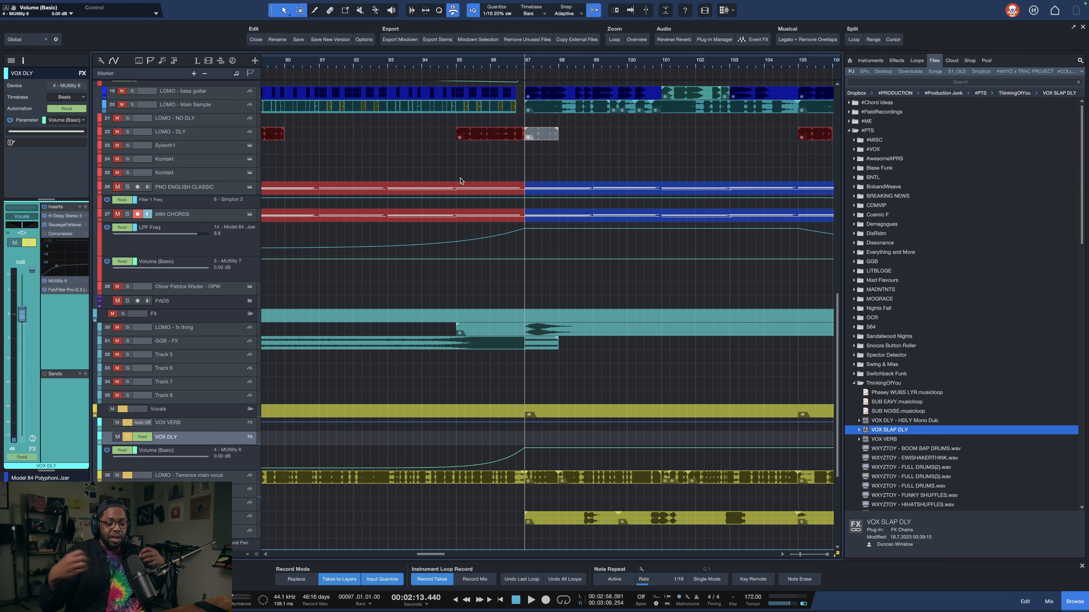
pyautogui.click(345, 63)
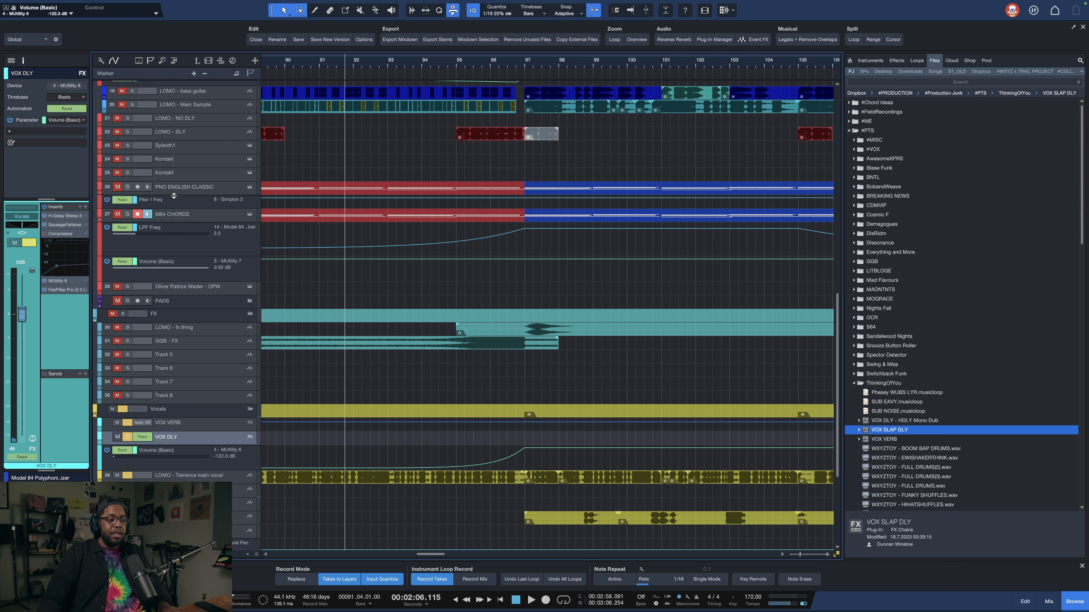
pyautogui.scroll(5, 306, 202)
pyautogui.scroll(-7, 306, 202)
pyautogui.press('space')
pyautogui.click(636, 64)
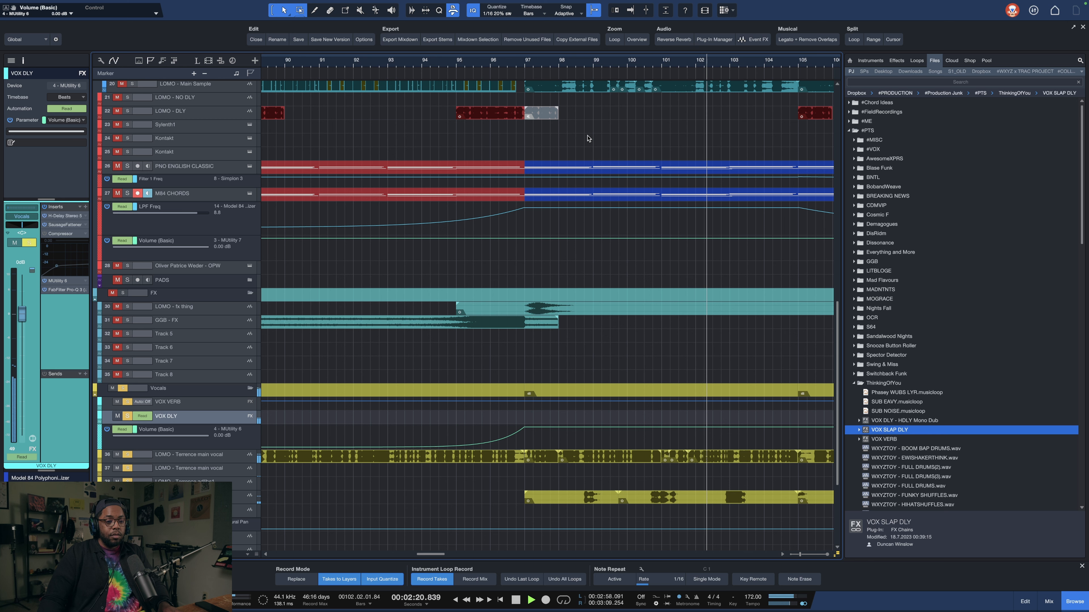
pyautogui.press('space')
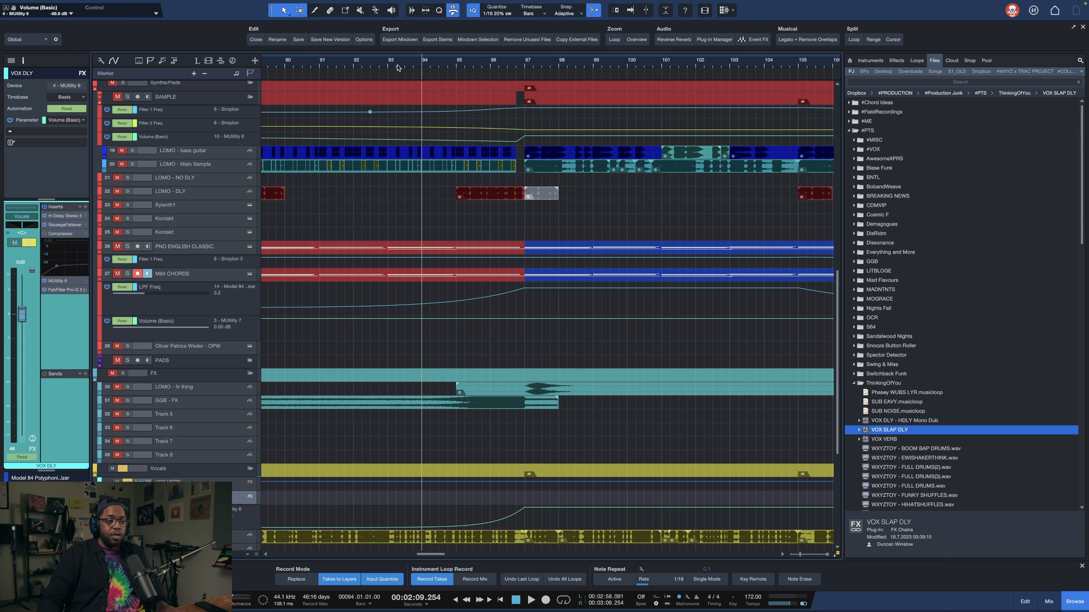
# Step: Bring the full track list into view and place the playhead at bar 89
pyautogui.scroll(-8, 516, 64)
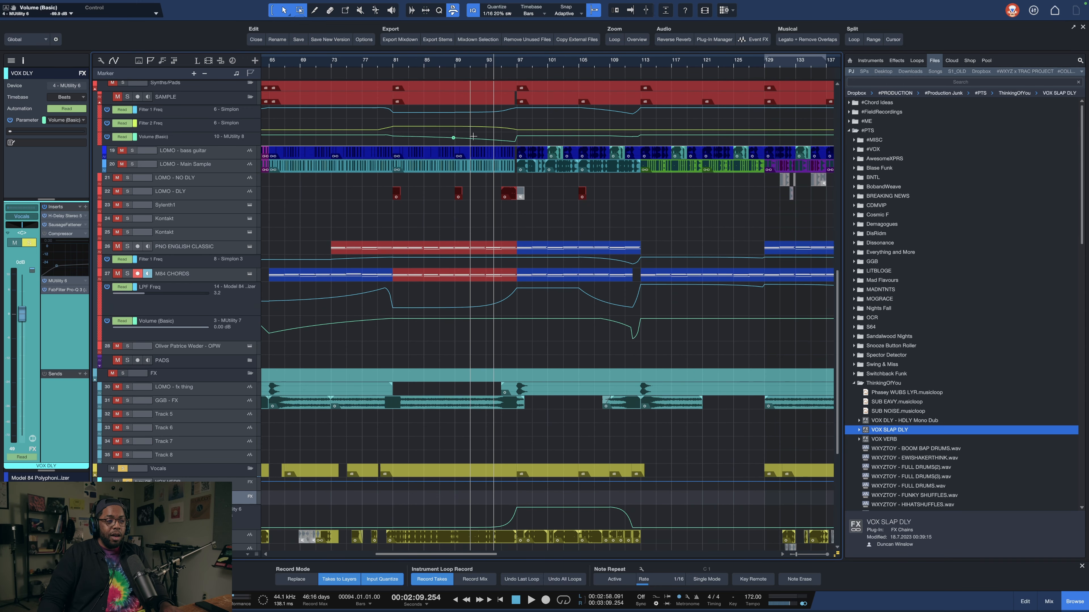
pyautogui.scroll(-5, 469, 166)
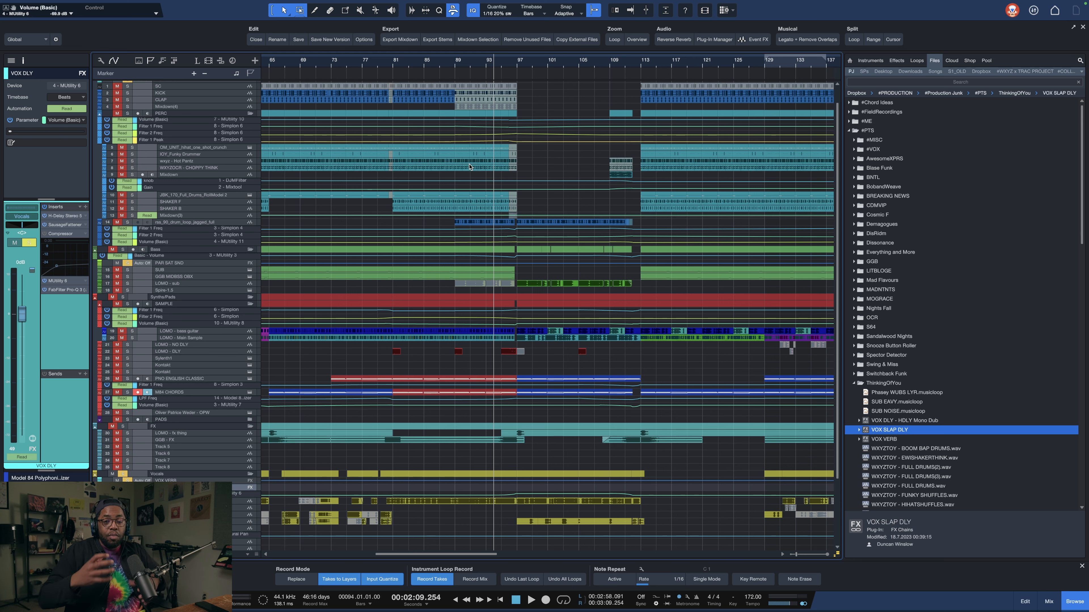
pyautogui.click(454, 65)
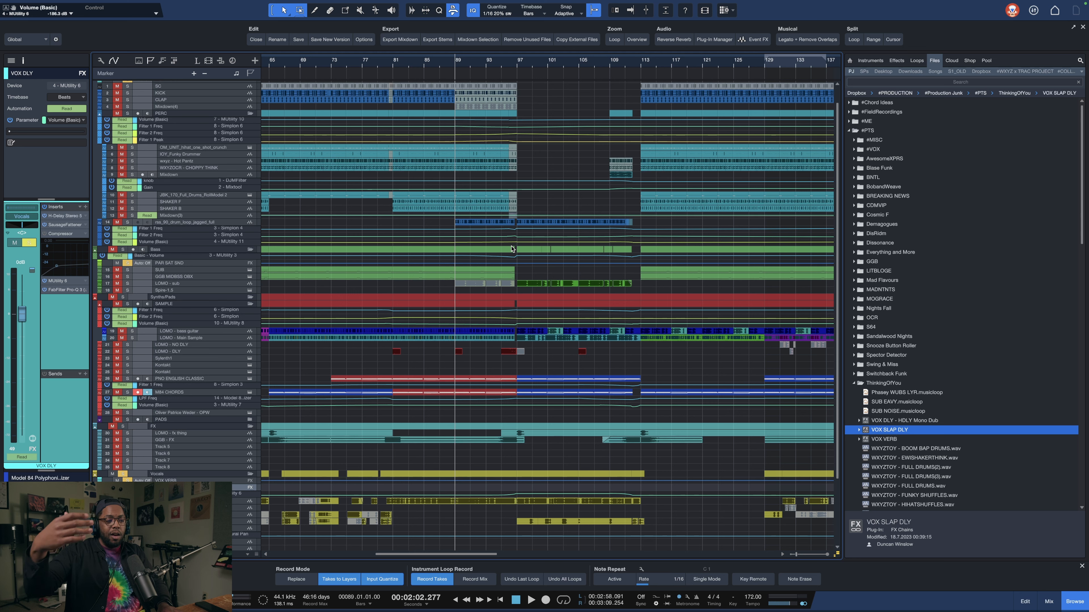
# Step: Play the full arrangement without the vocal solo from bar 89, through the bar 97 transition, to about bar 115
pyautogui.press('m')
pyautogui.press('m')
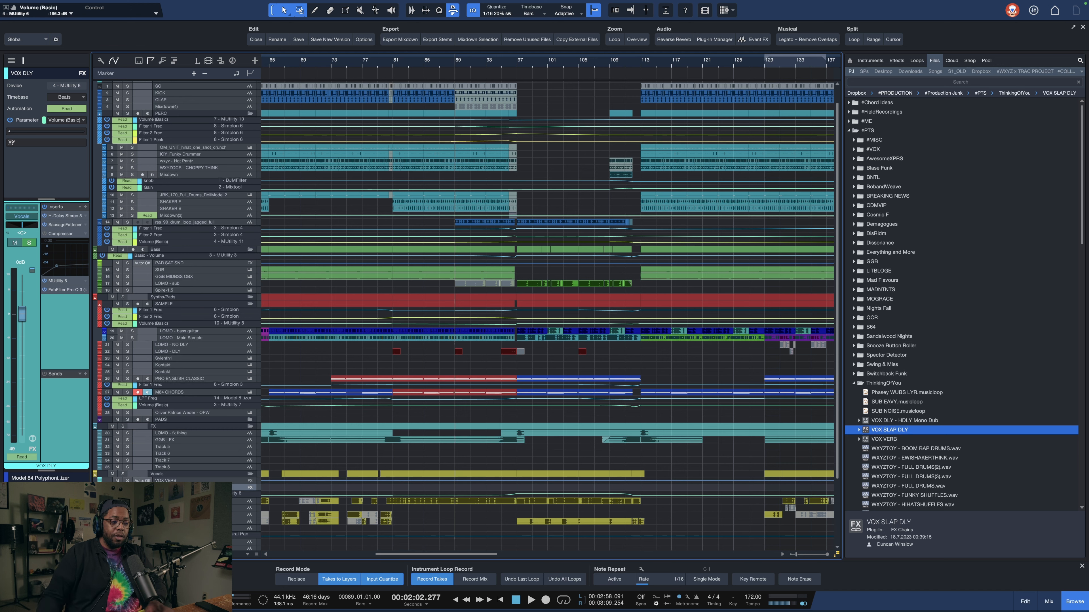
pyautogui.press('space')
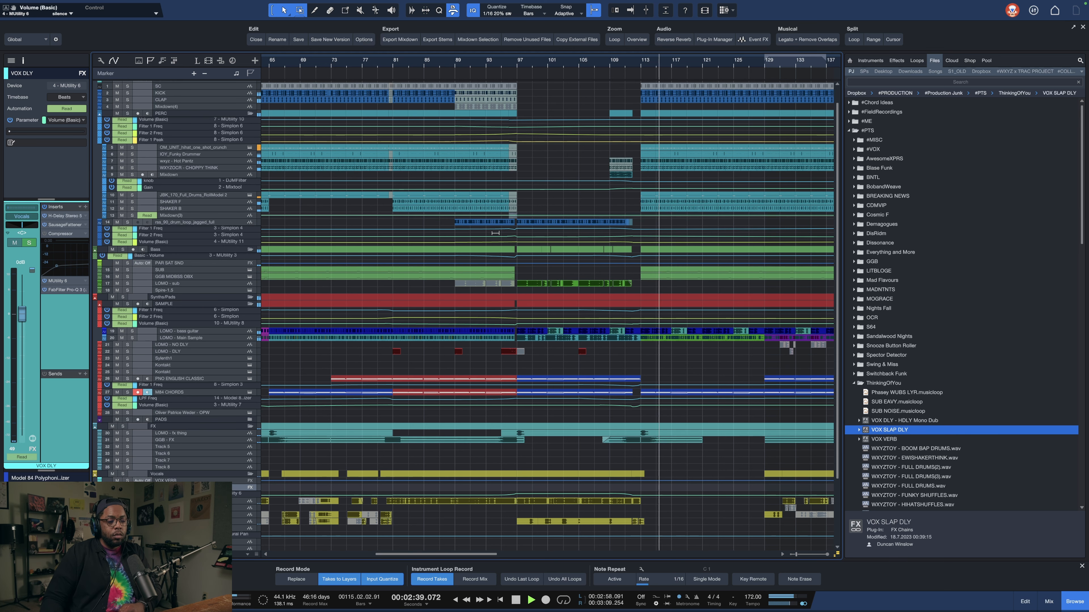
# Step: Fit the whole song in the arrangement view, and briefly show the mixer before hiding it again
pyautogui.click(637, 40)
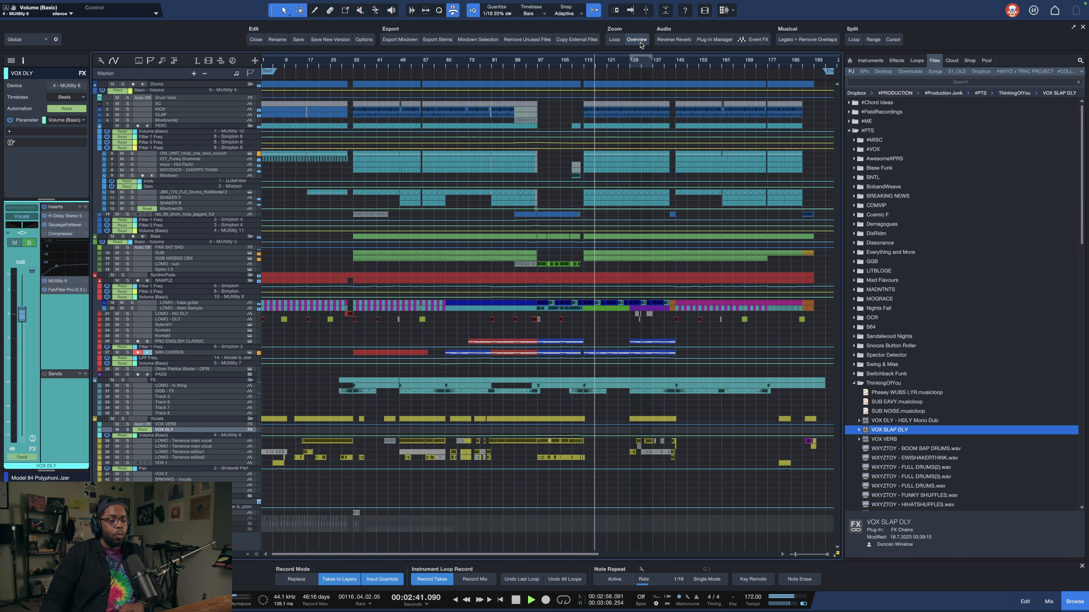
pyautogui.click(1049, 603)
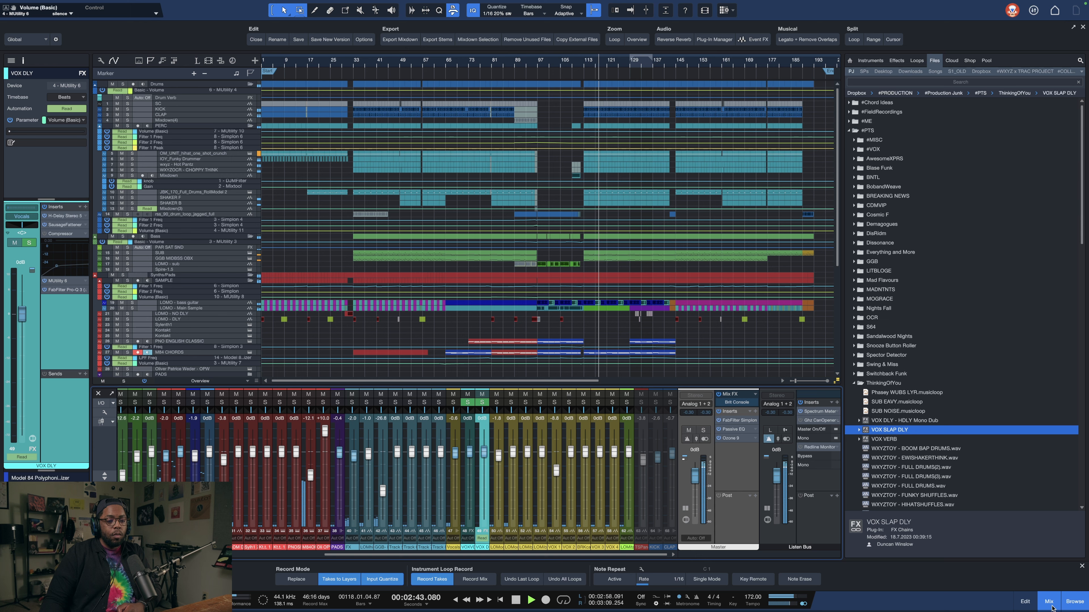
pyautogui.click(1049, 603)
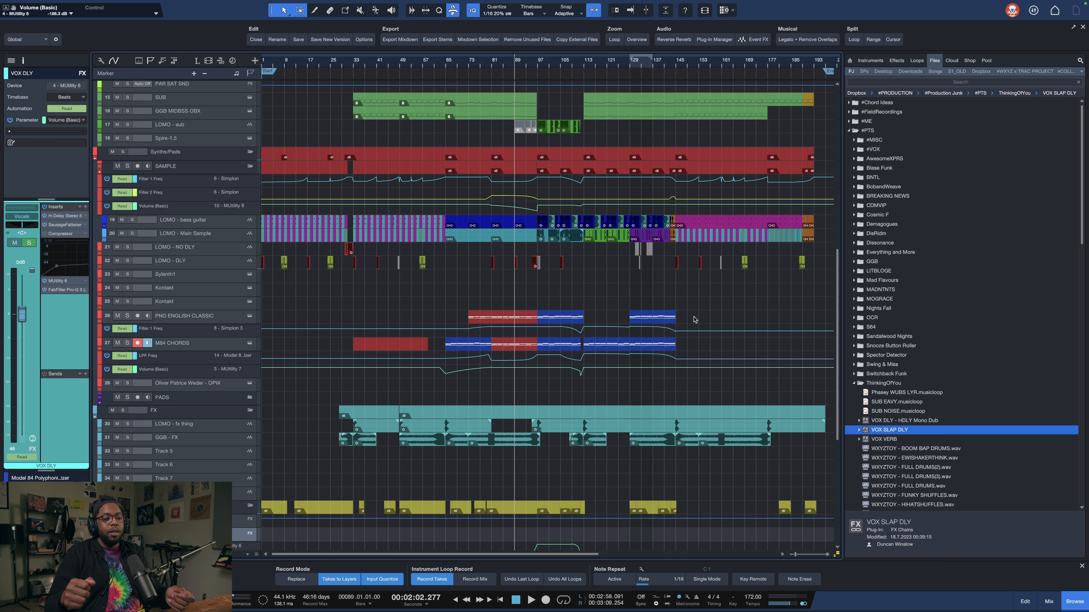
# Step: Inspect the LOMO - fx thing and GGB - FX tracks up close, and return to the whole-song overview
pyautogui.click(439, 442)
pyautogui.hotkey('shift', 'z')
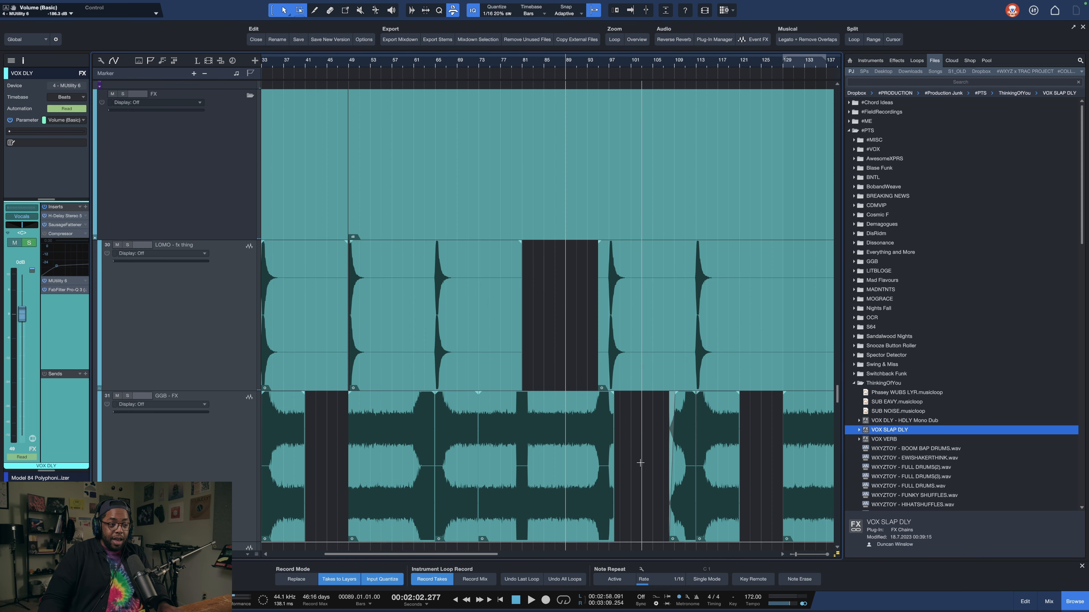
pyautogui.click(633, 40)
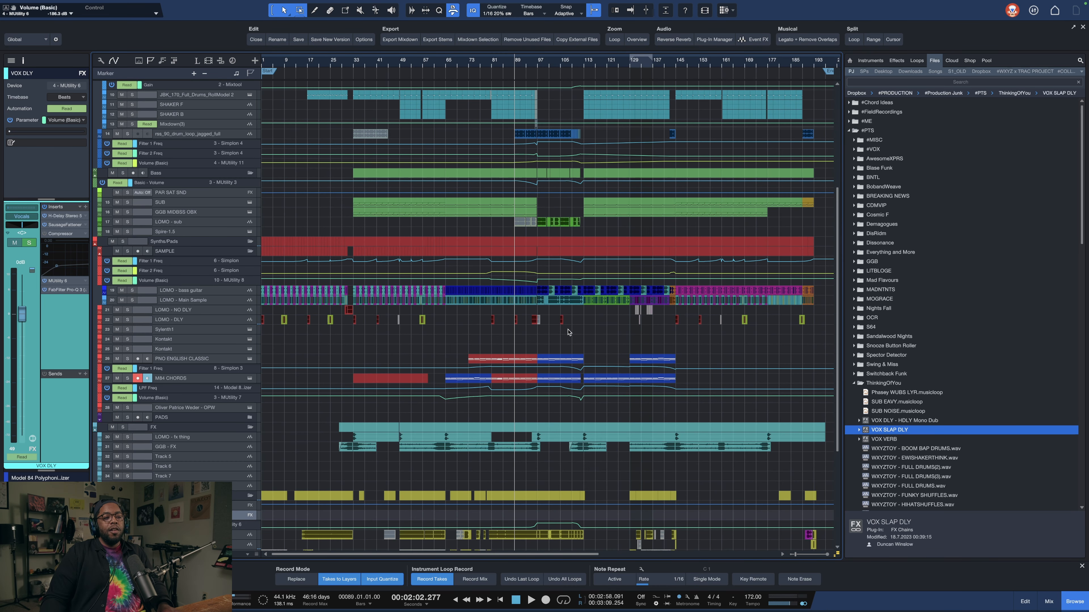